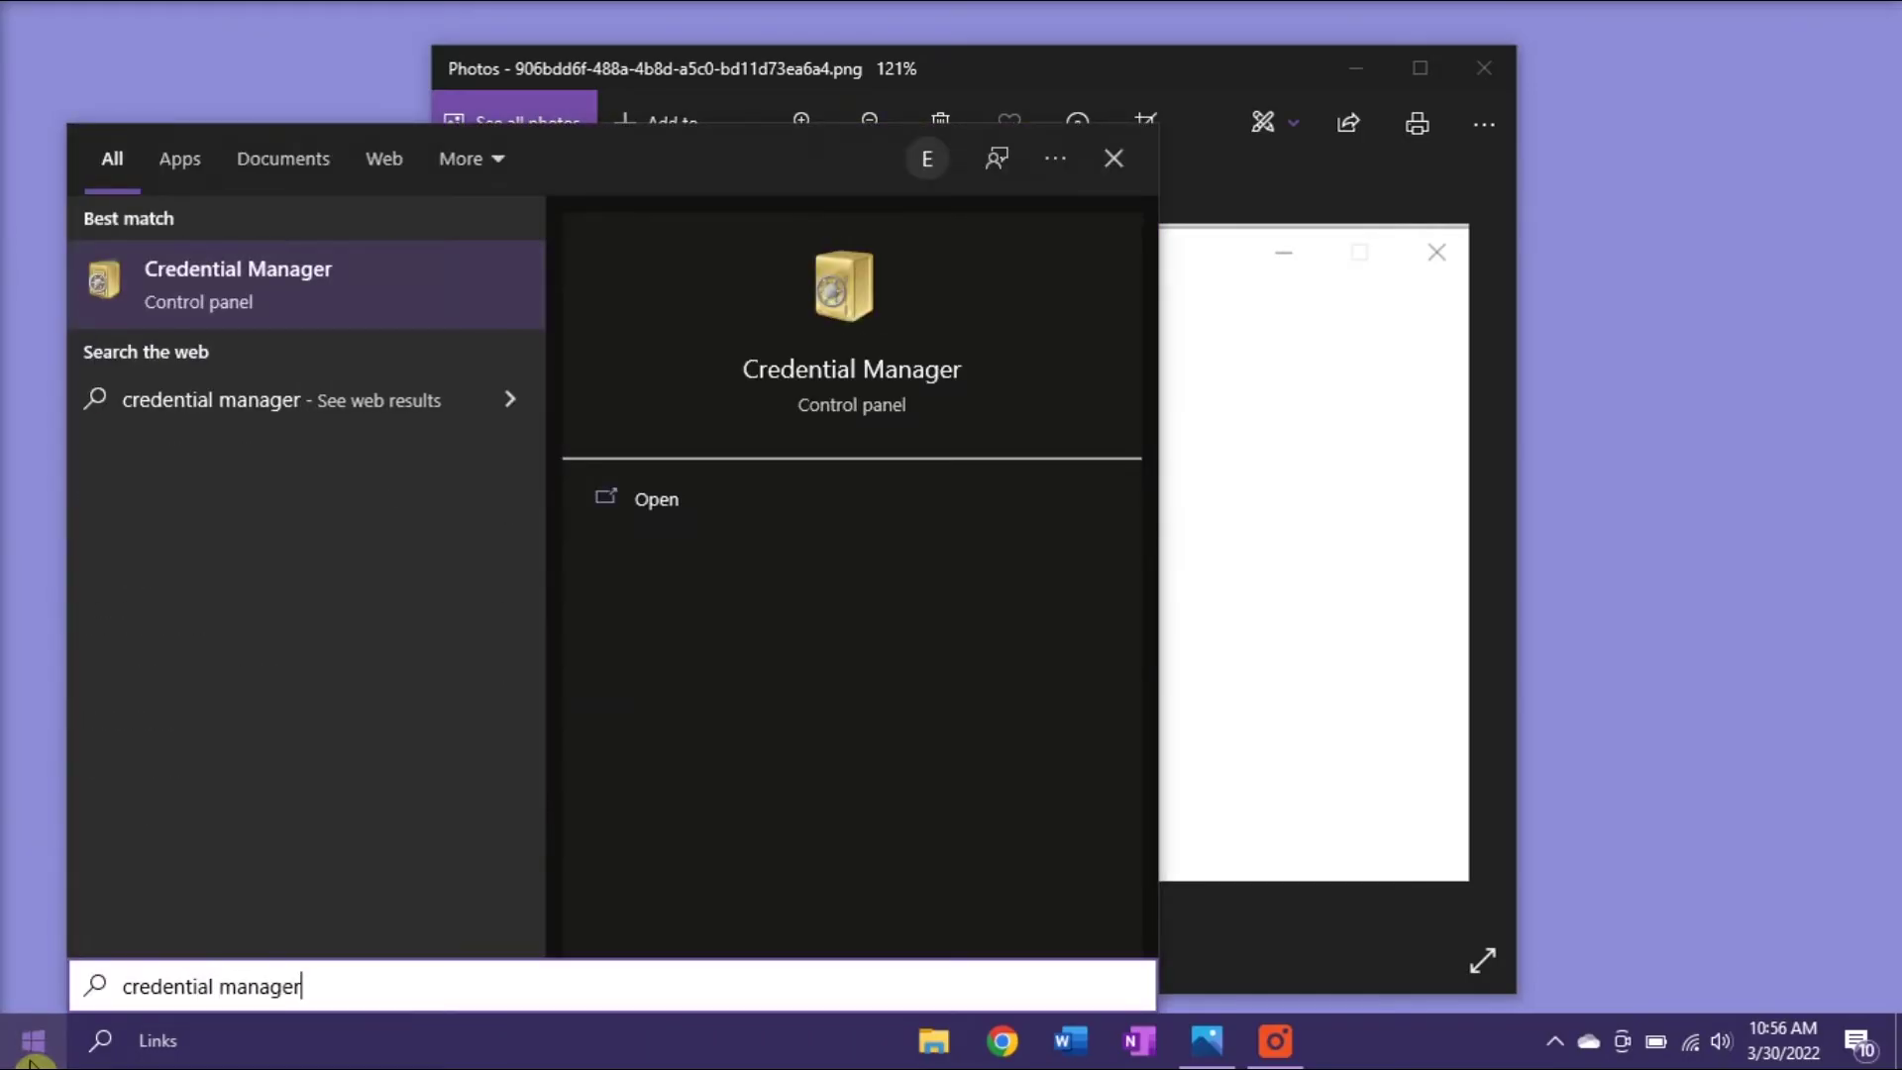
Step: Show the OneDrive Cached Credential details under Windows Credentials in Credential Manager
click(237, 290)
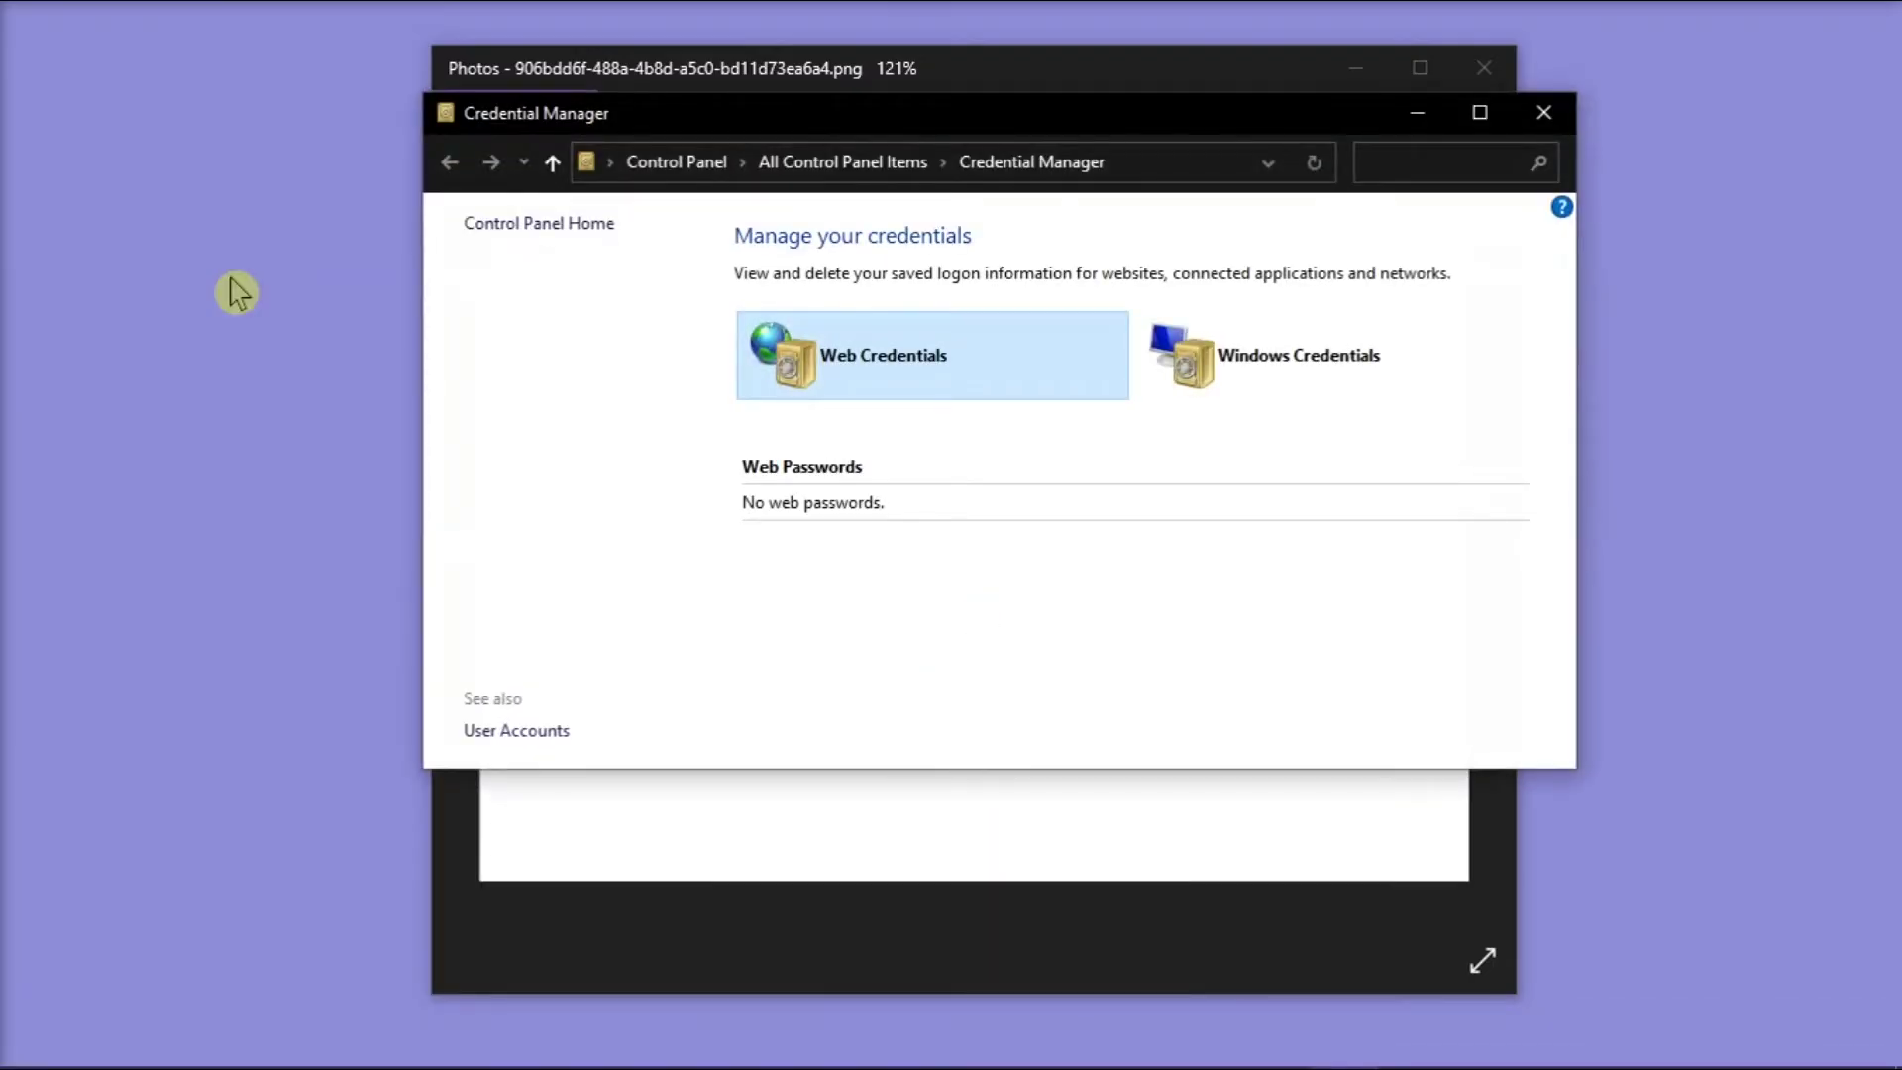
click(1291, 388)
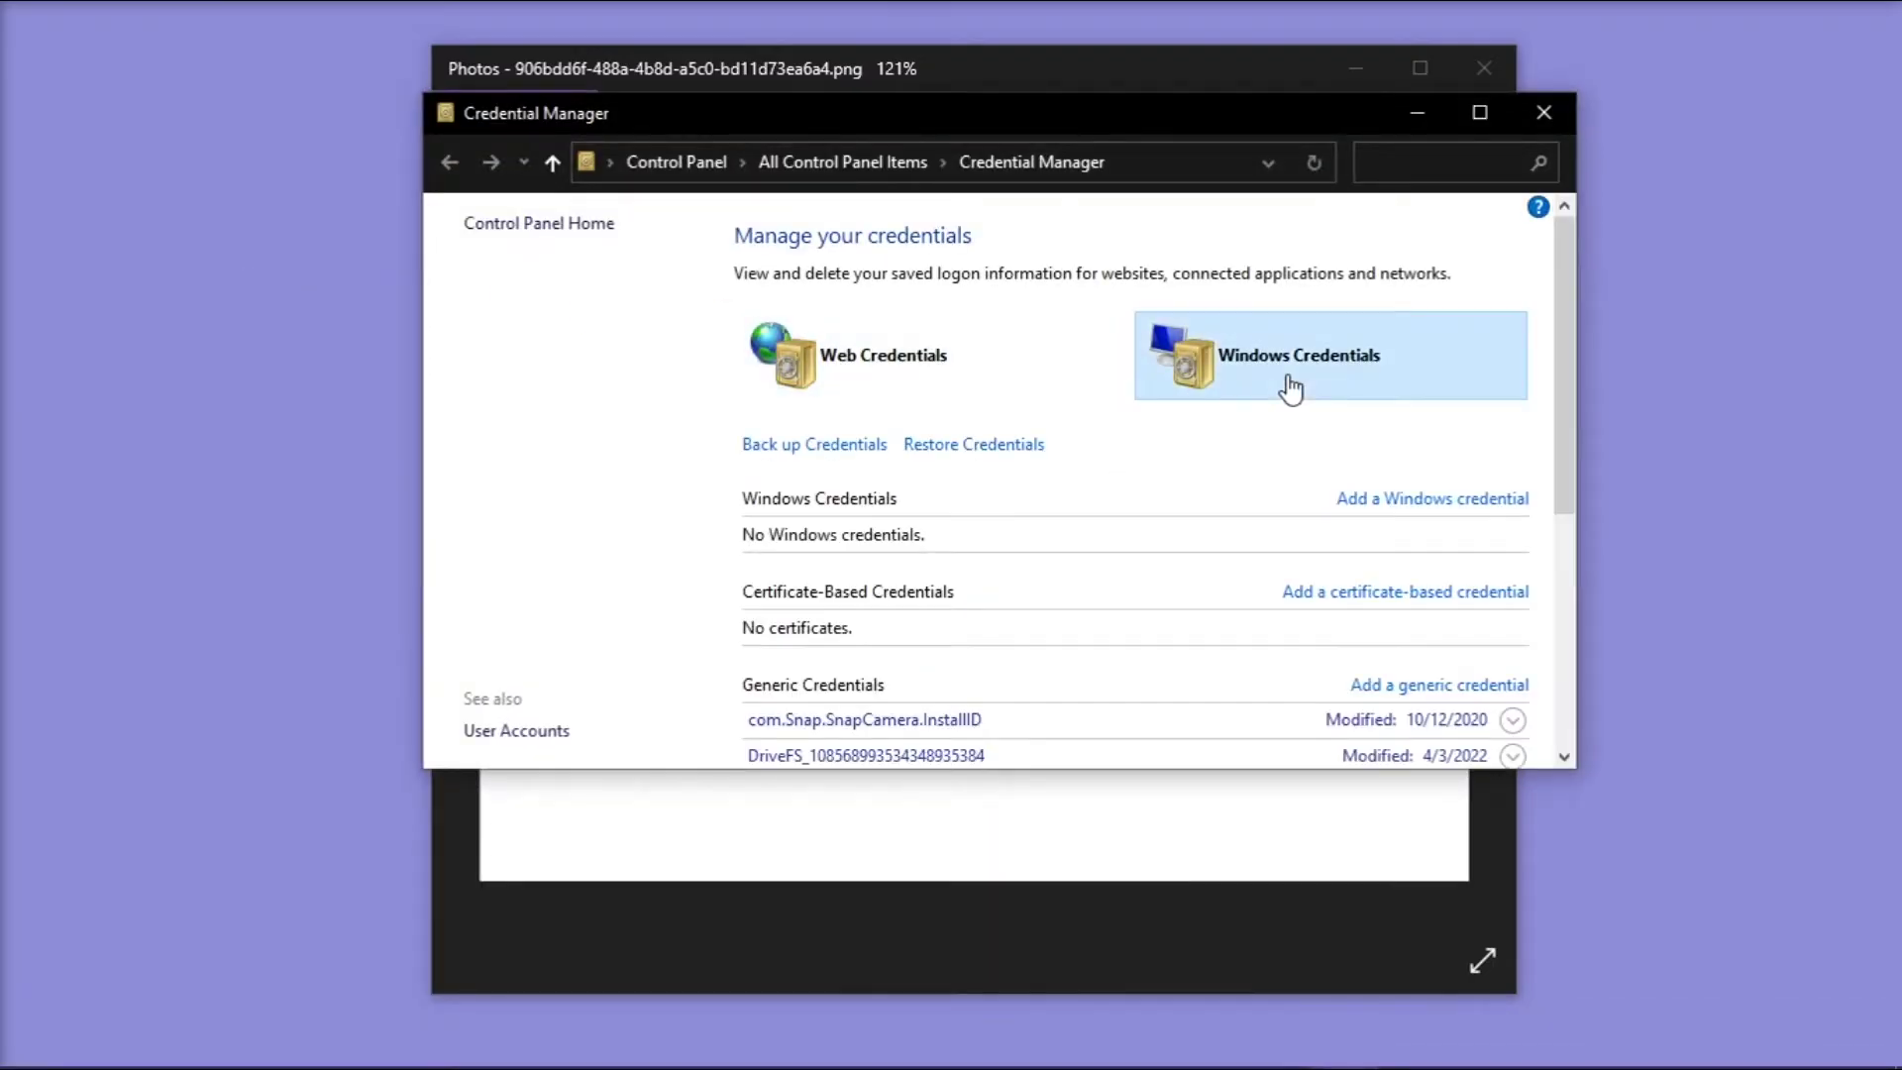
scroll(1293, 390, down, 5)
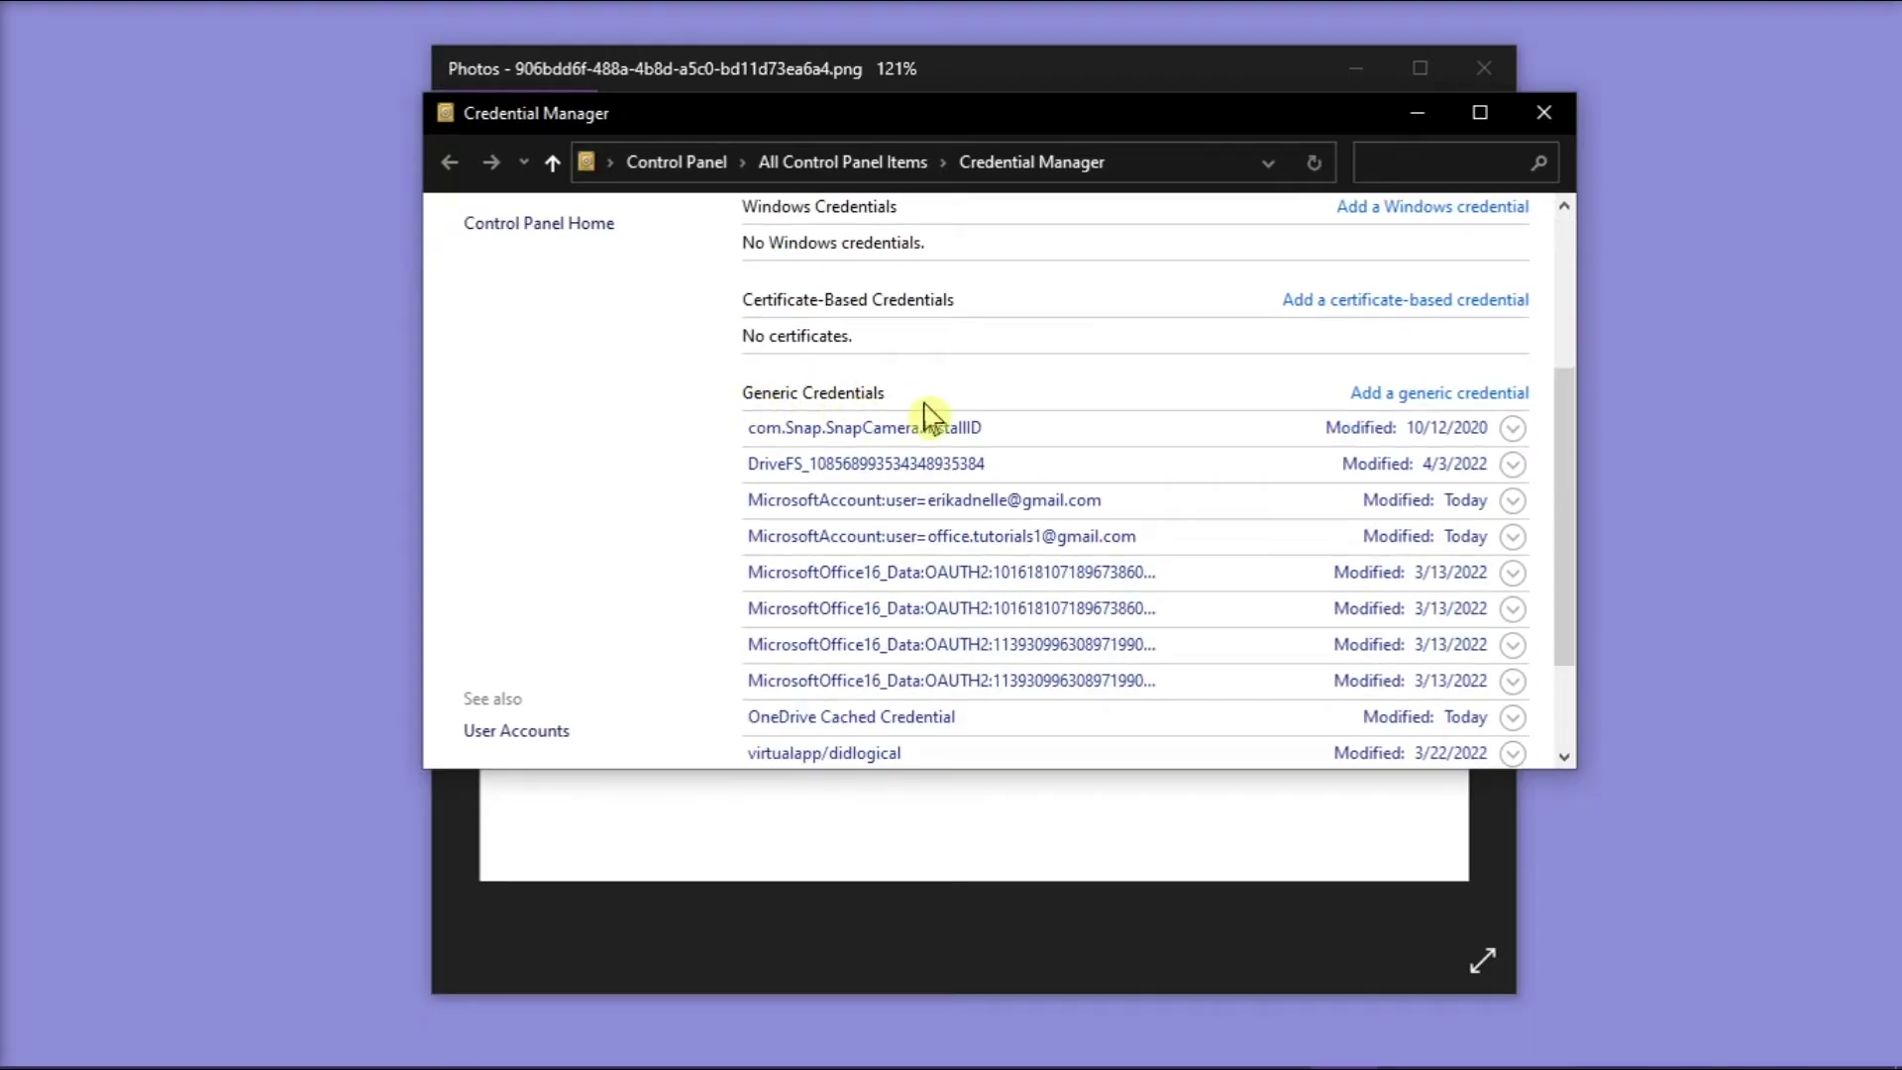
scroll(1061, 480, down, 1)
scroll(1082, 518, down, 2)
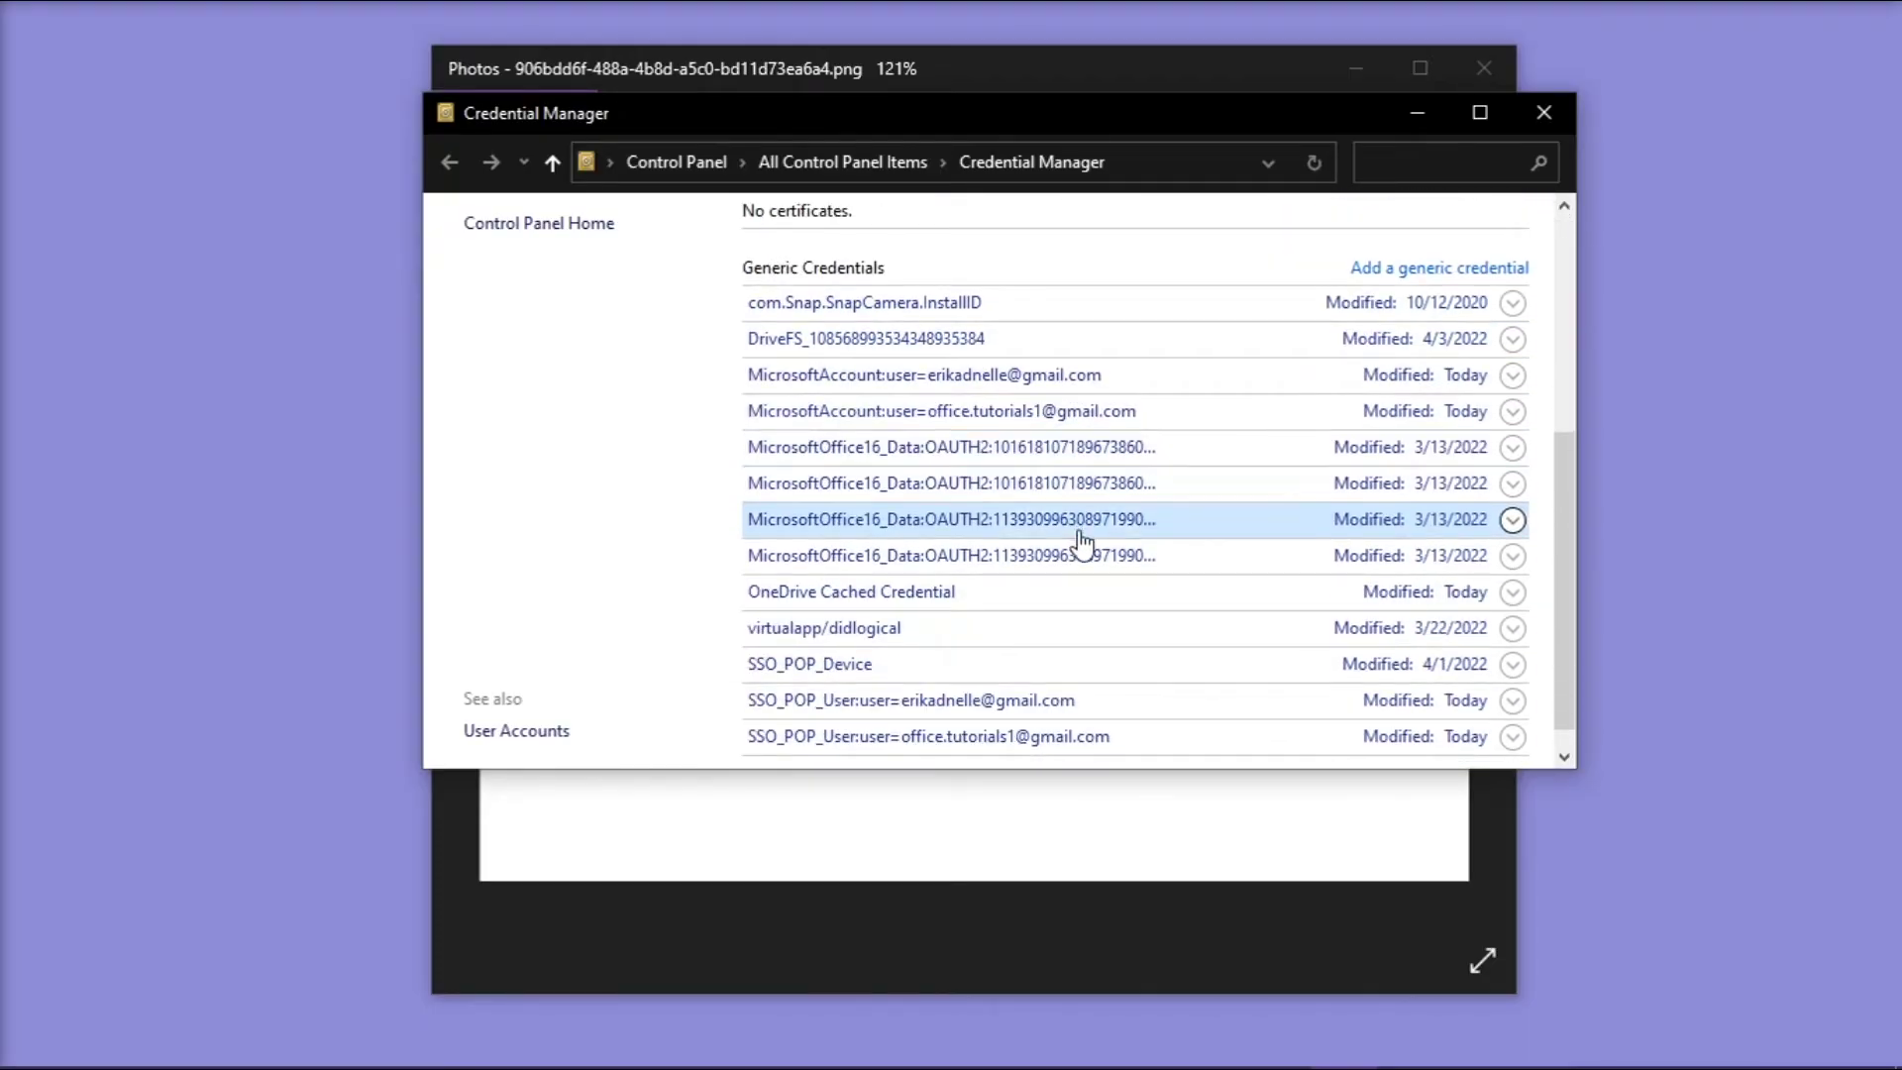
click(1073, 612)
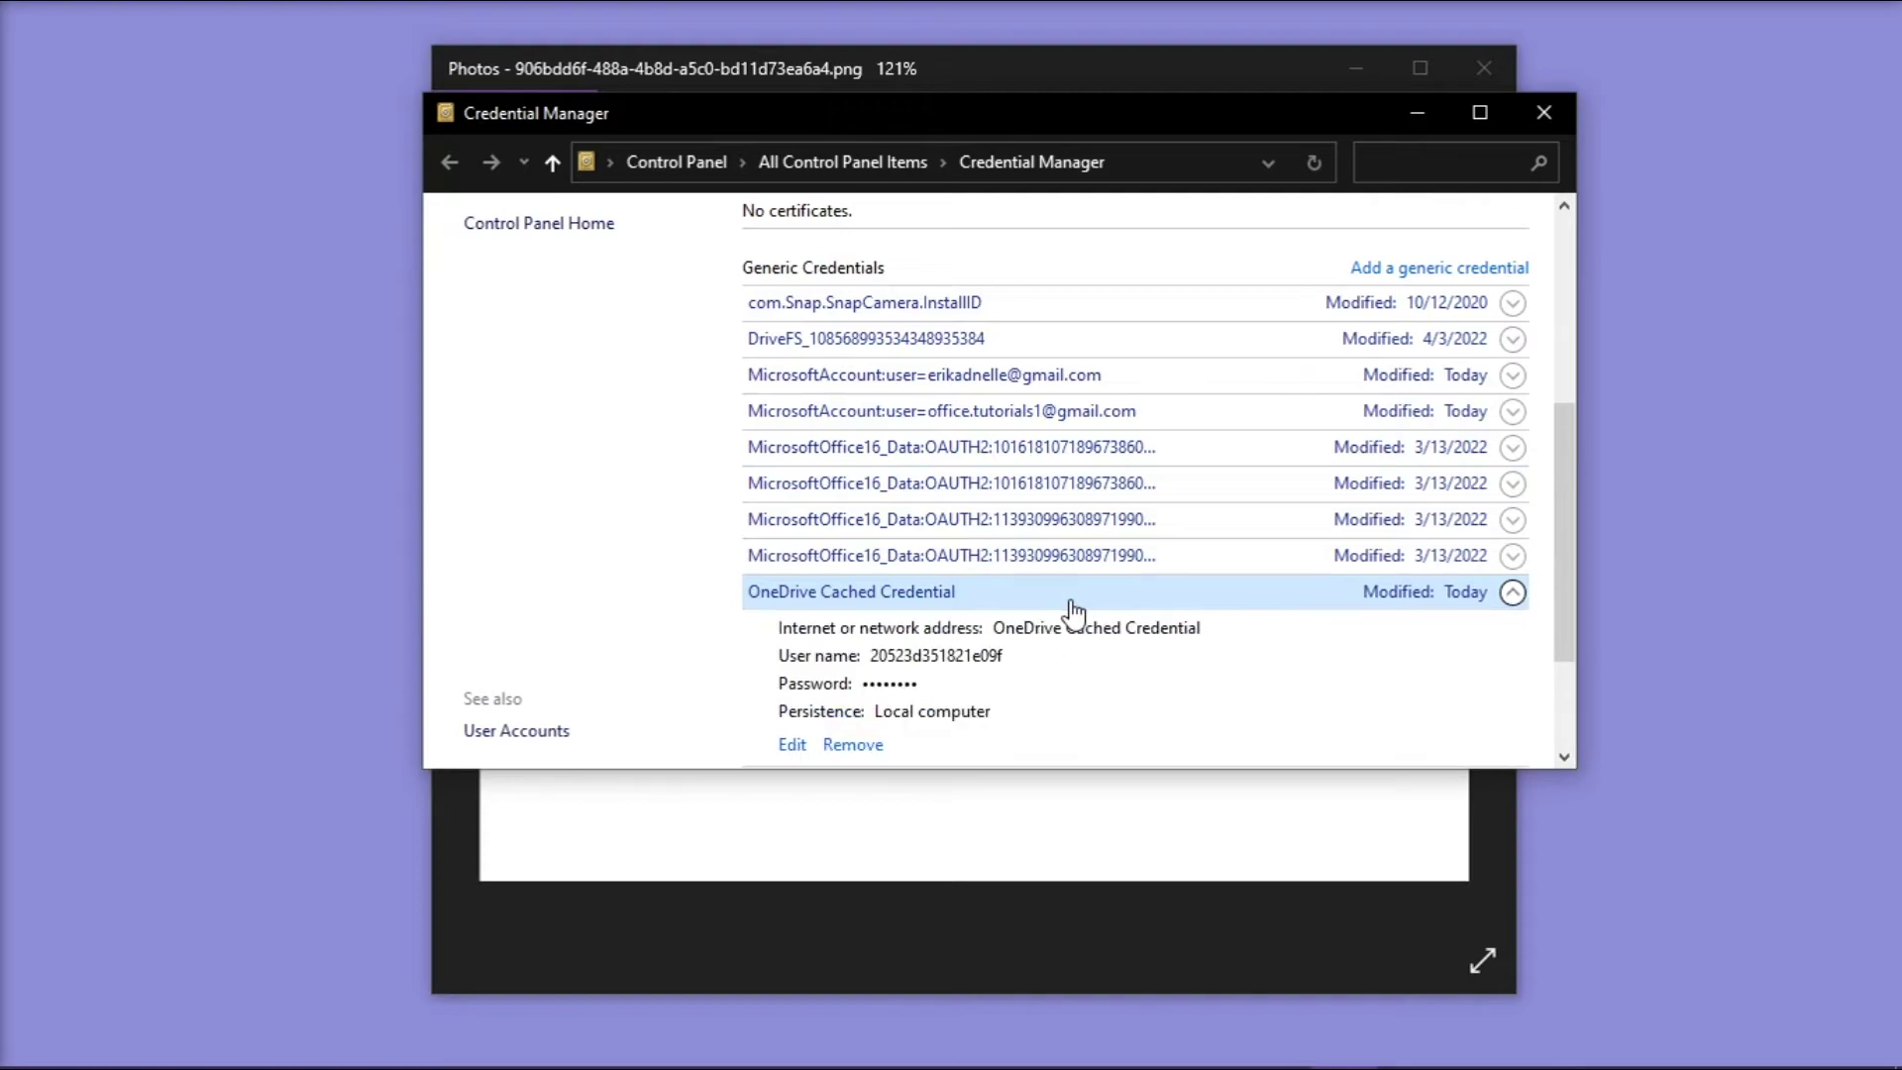
scroll(1076, 615, down, 1)
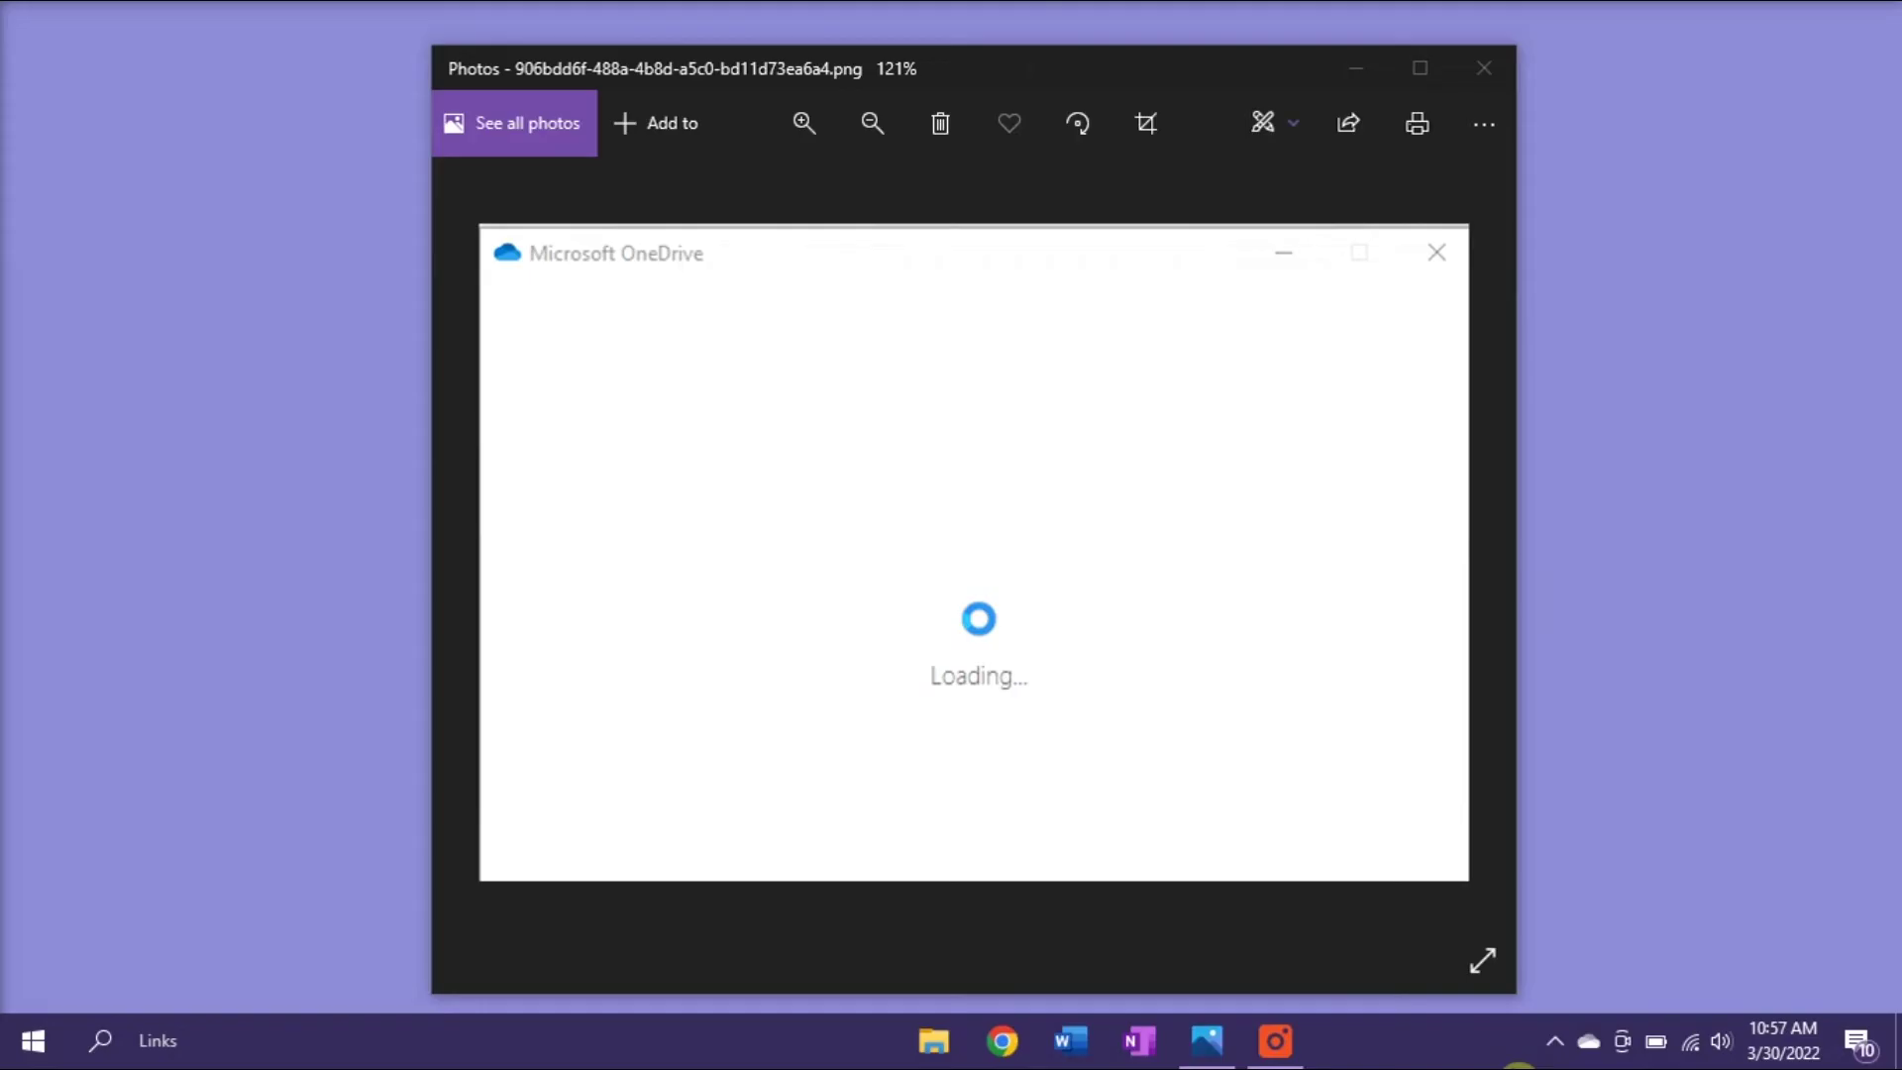
Step: Unlink this PC from the OneDrive account in Settings and confirm Unlink account
right_click(1591, 1043)
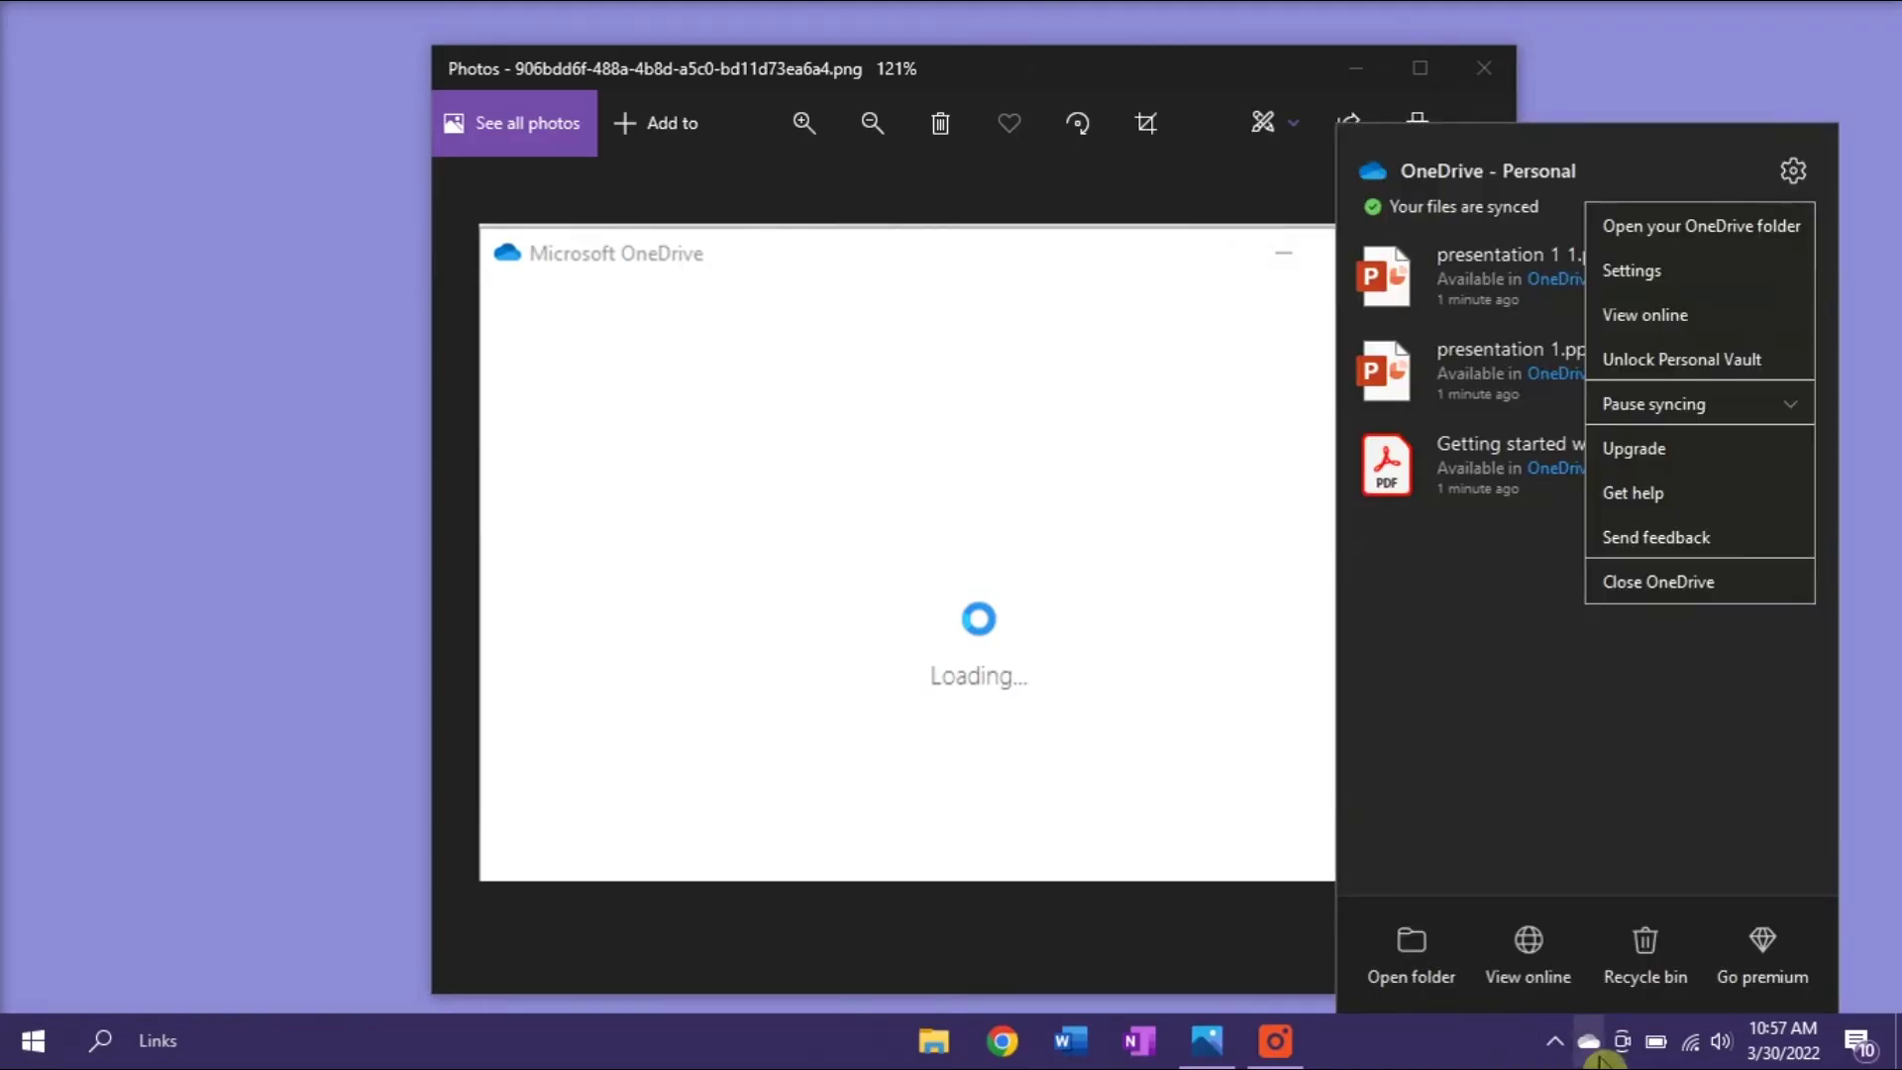
click(1677, 290)
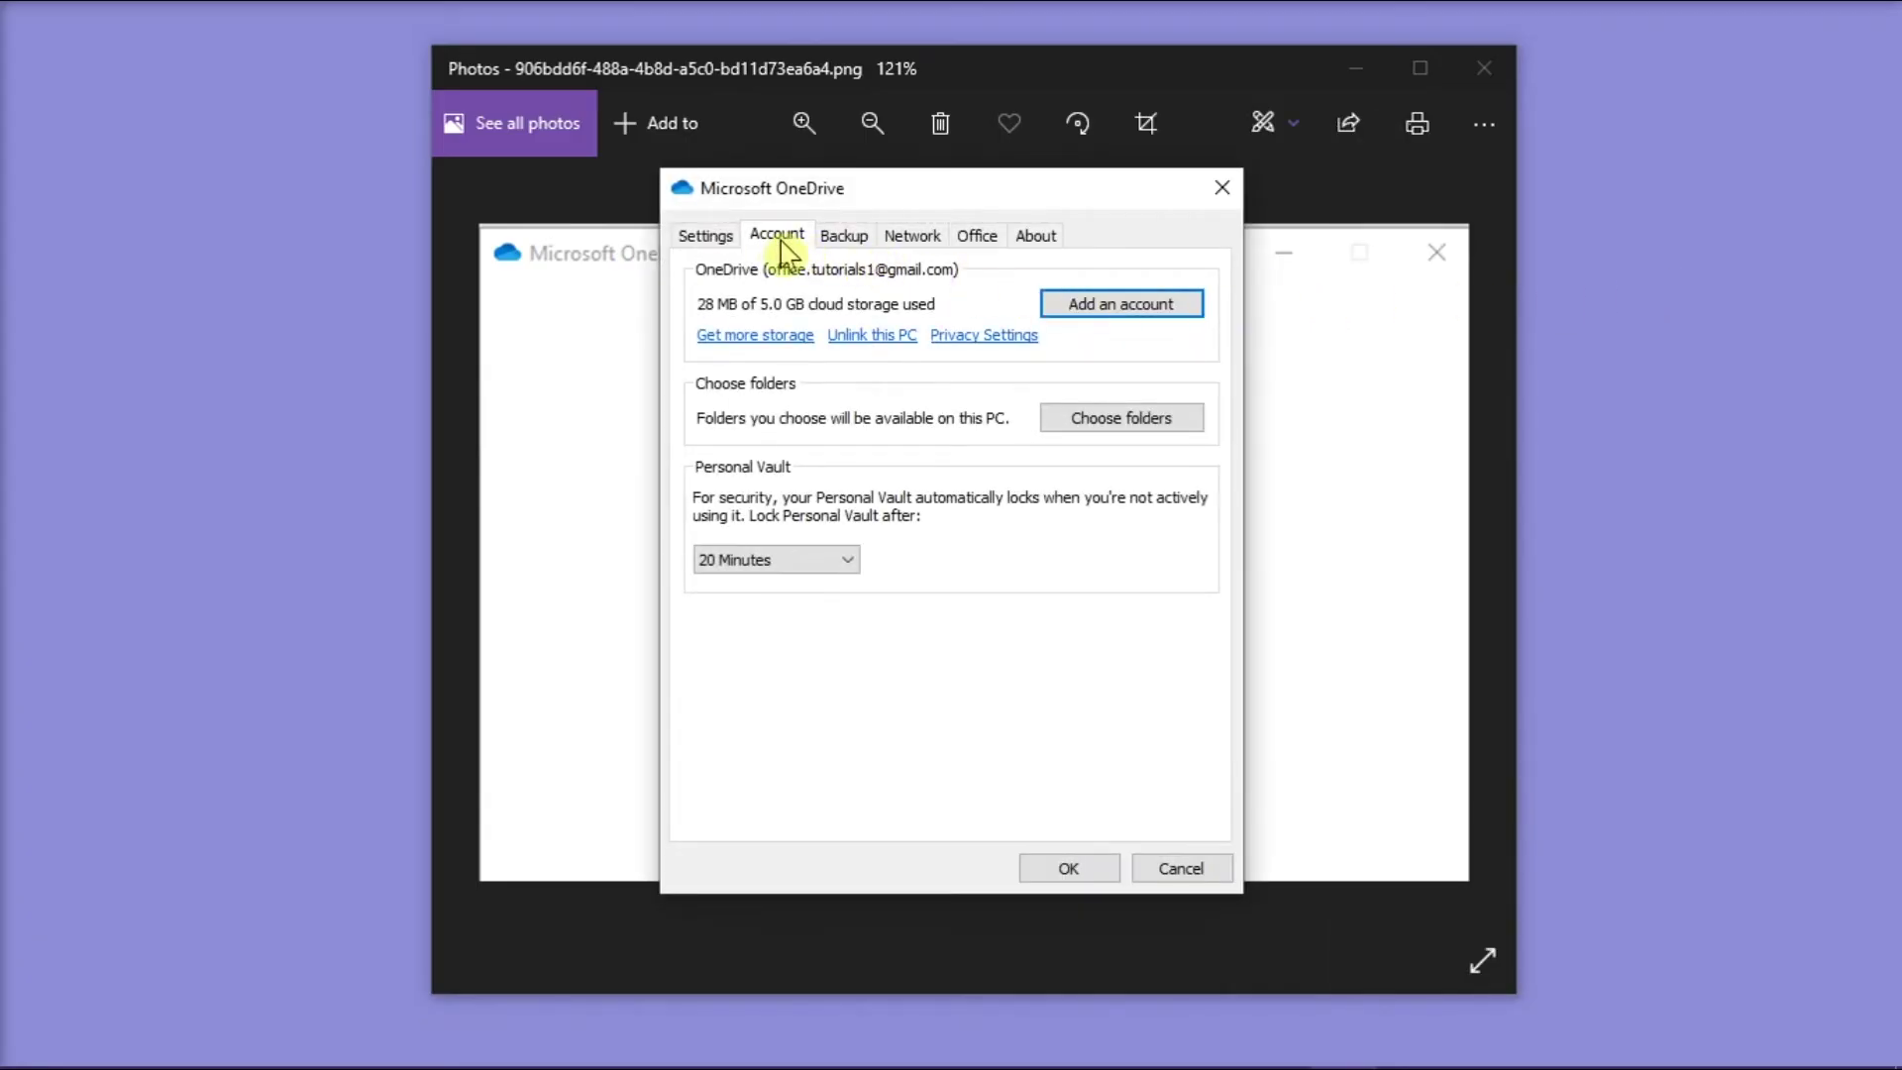
click(873, 339)
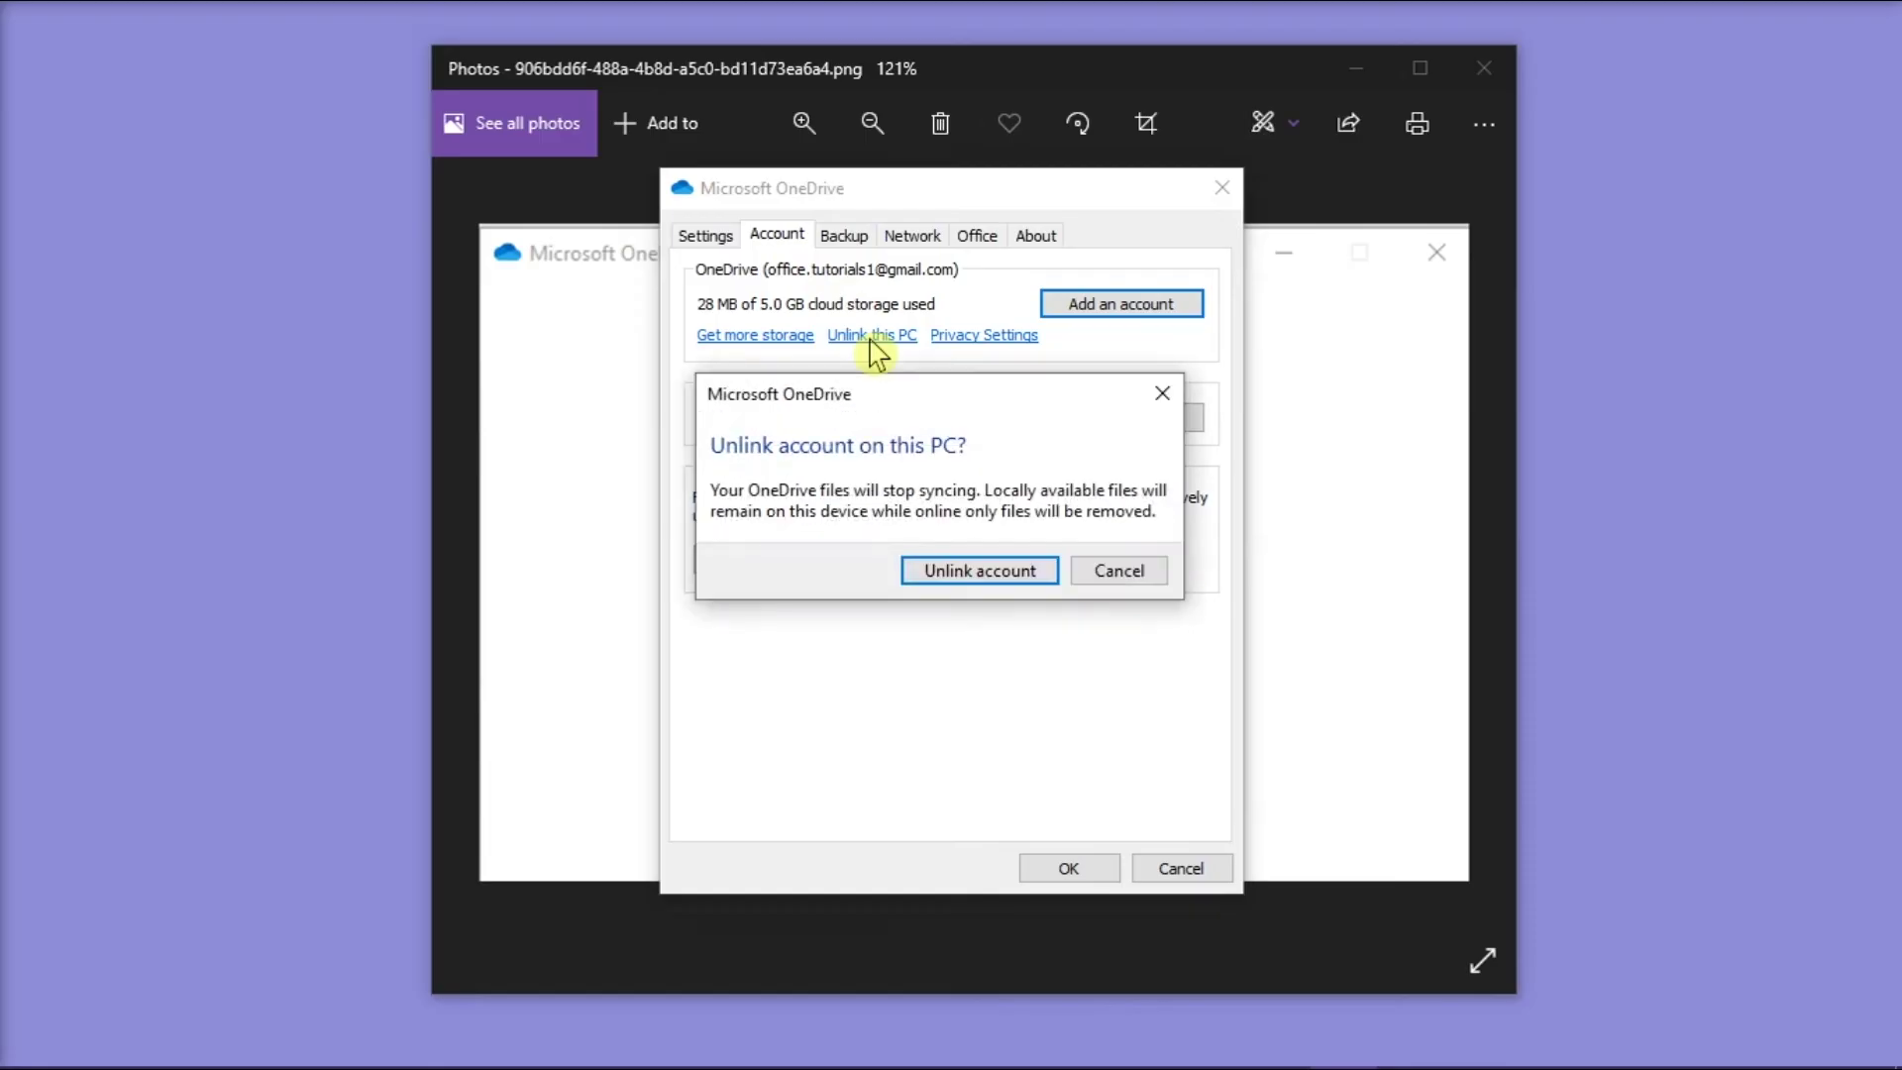
click(1005, 575)
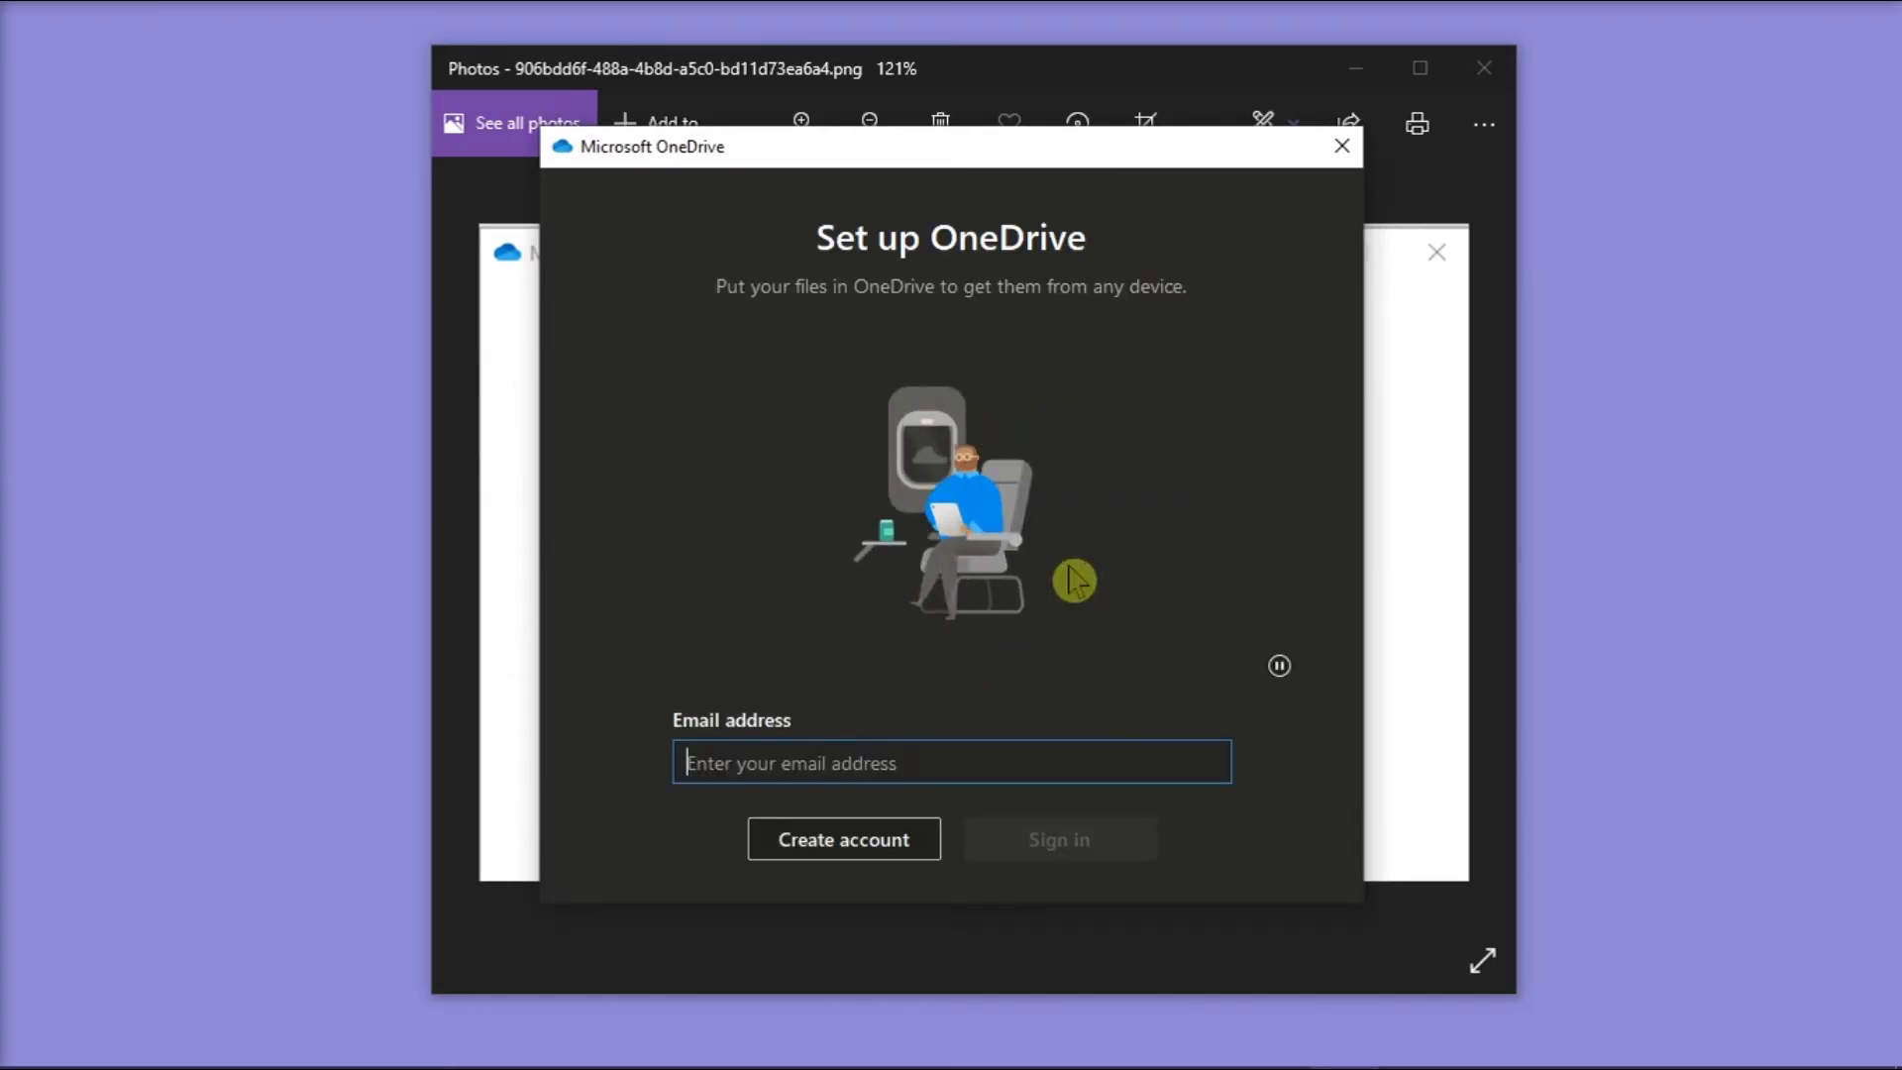
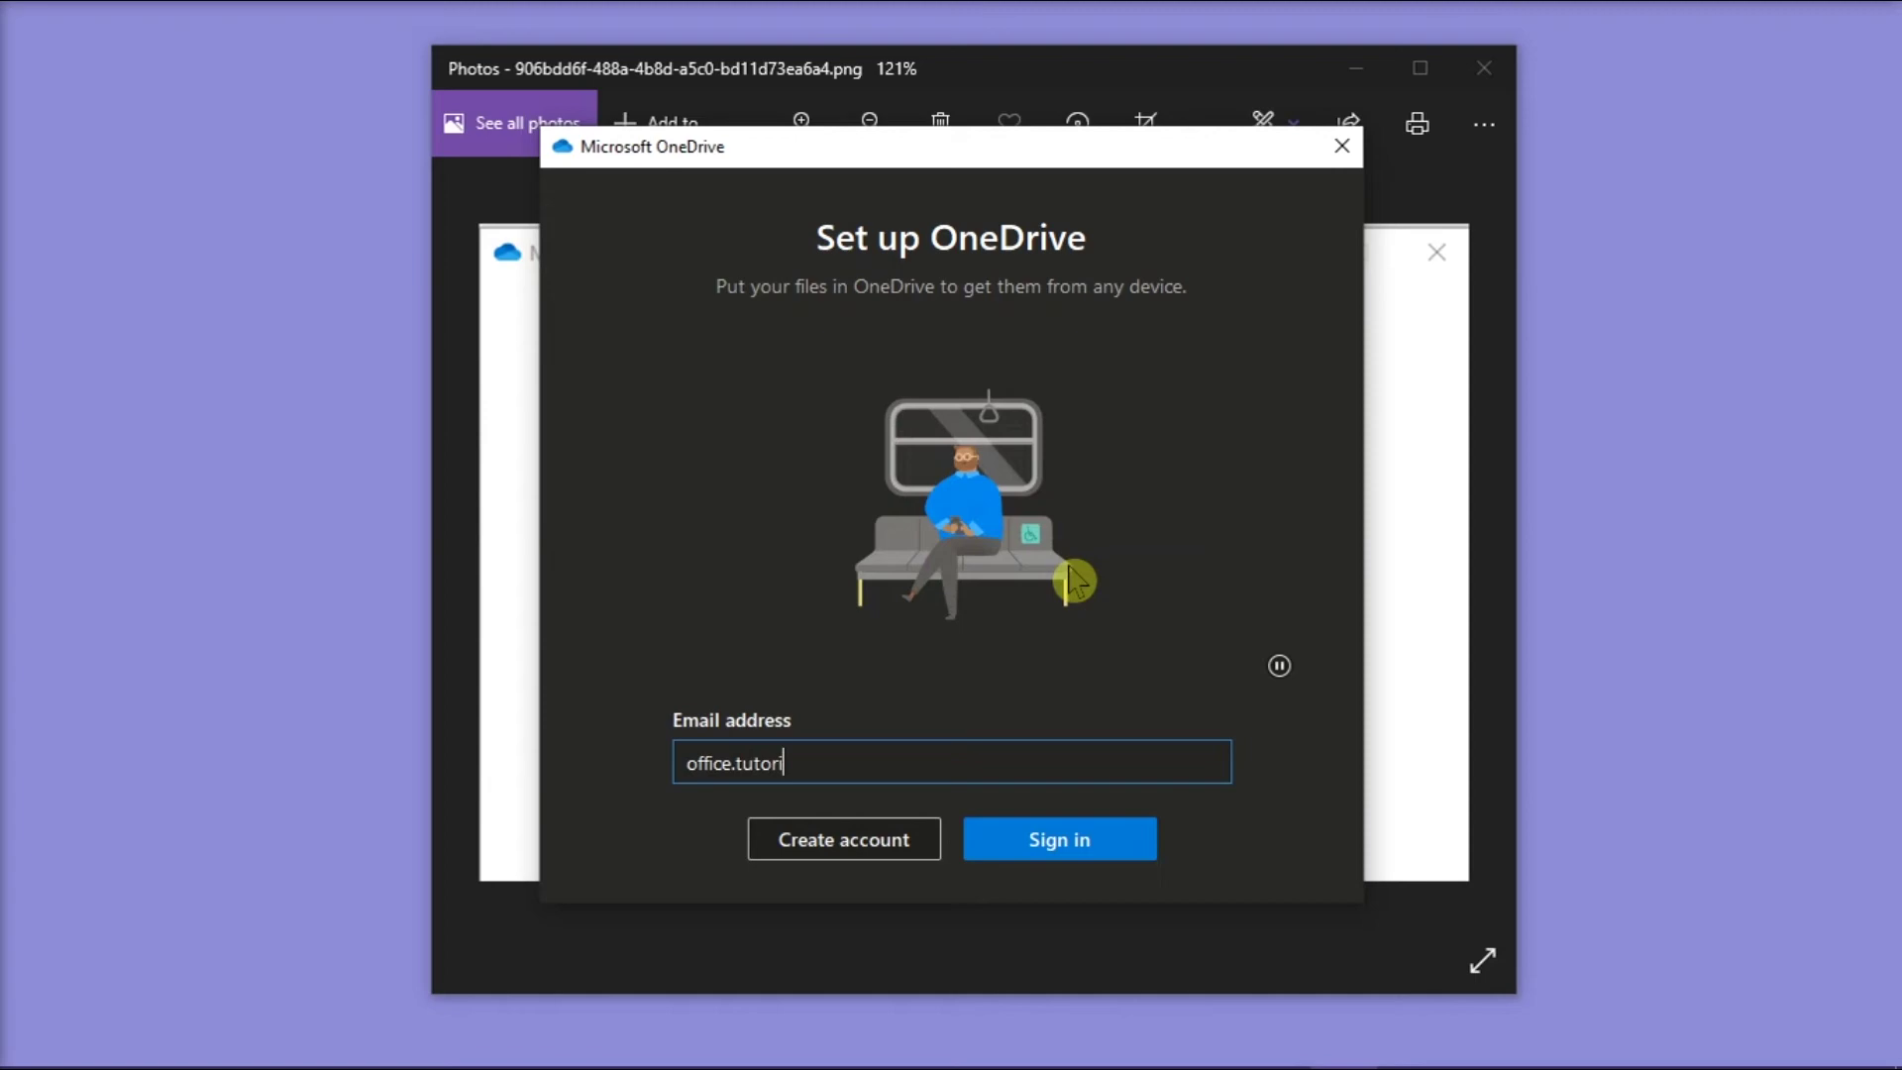
Step: Sign in with email and password, keep the existing OneDrive folder, and finish the setup pages
key(Return)
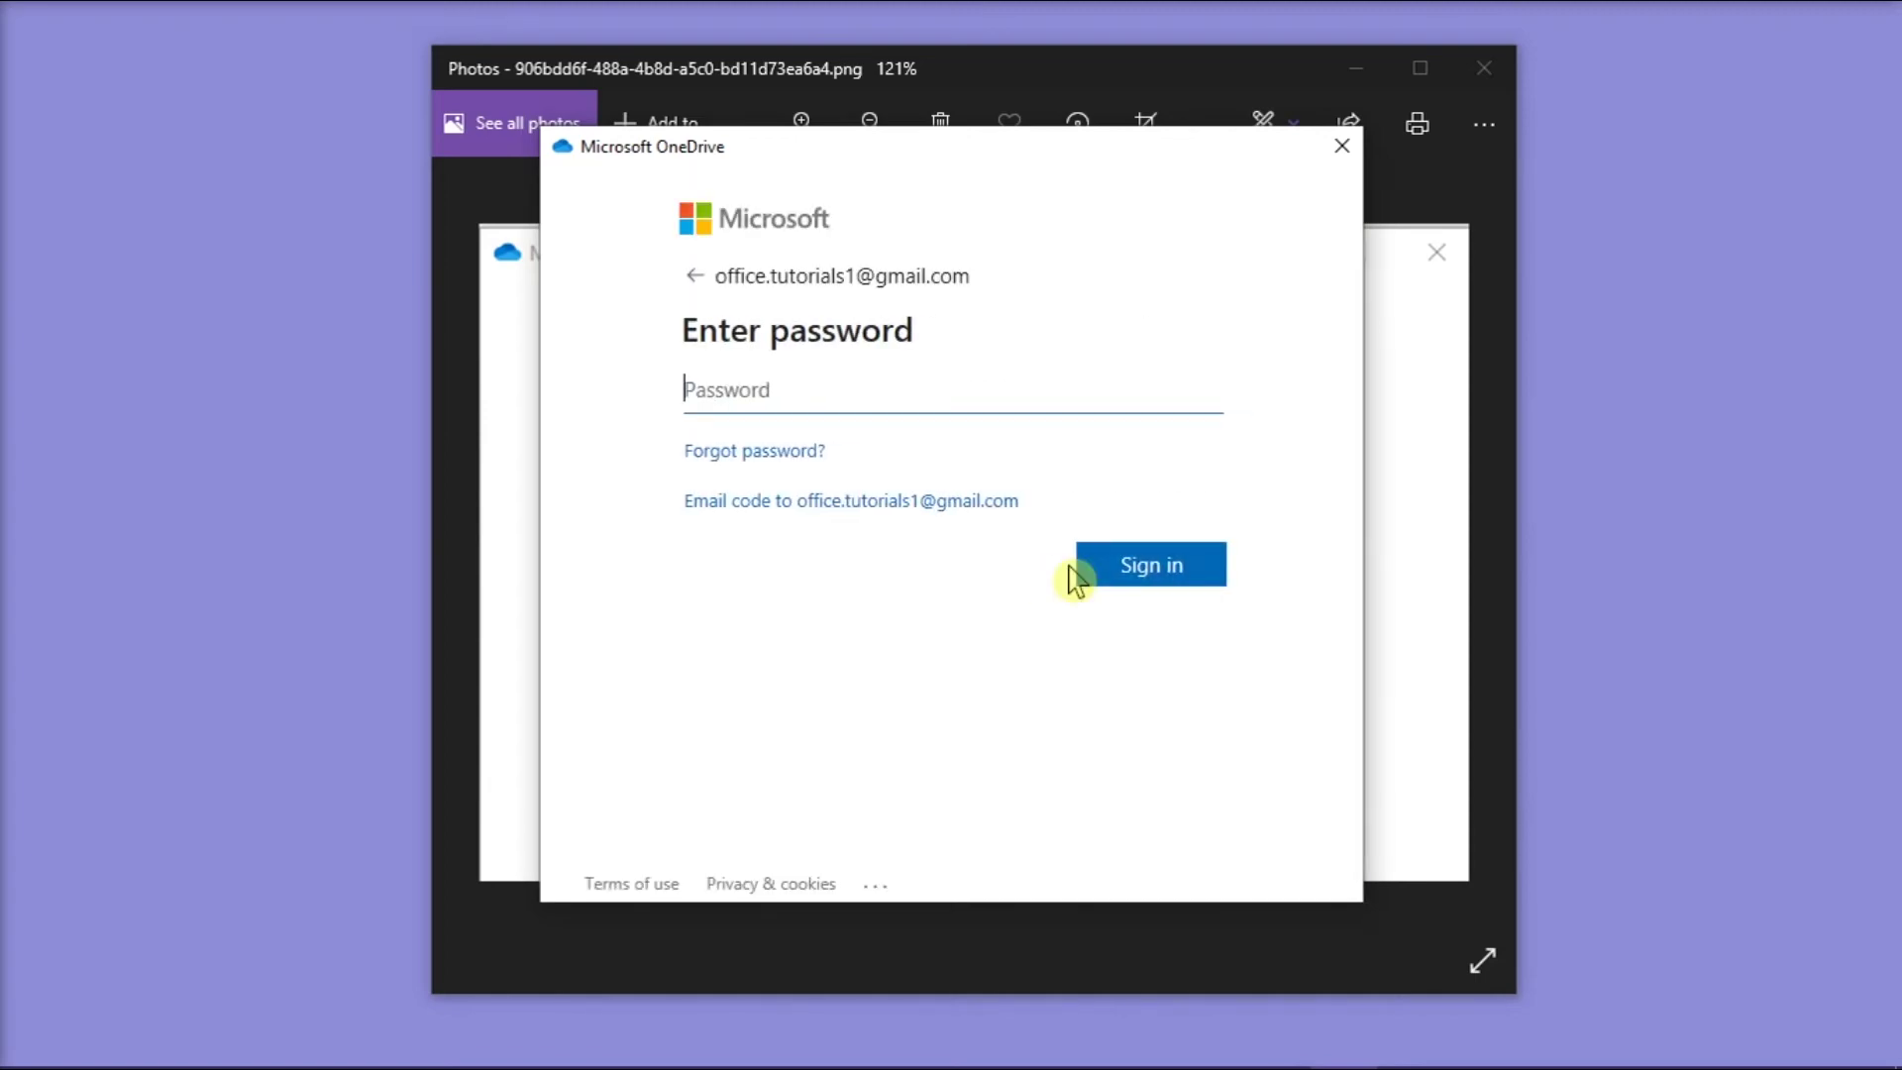
text(•••••)
click(1078, 578)
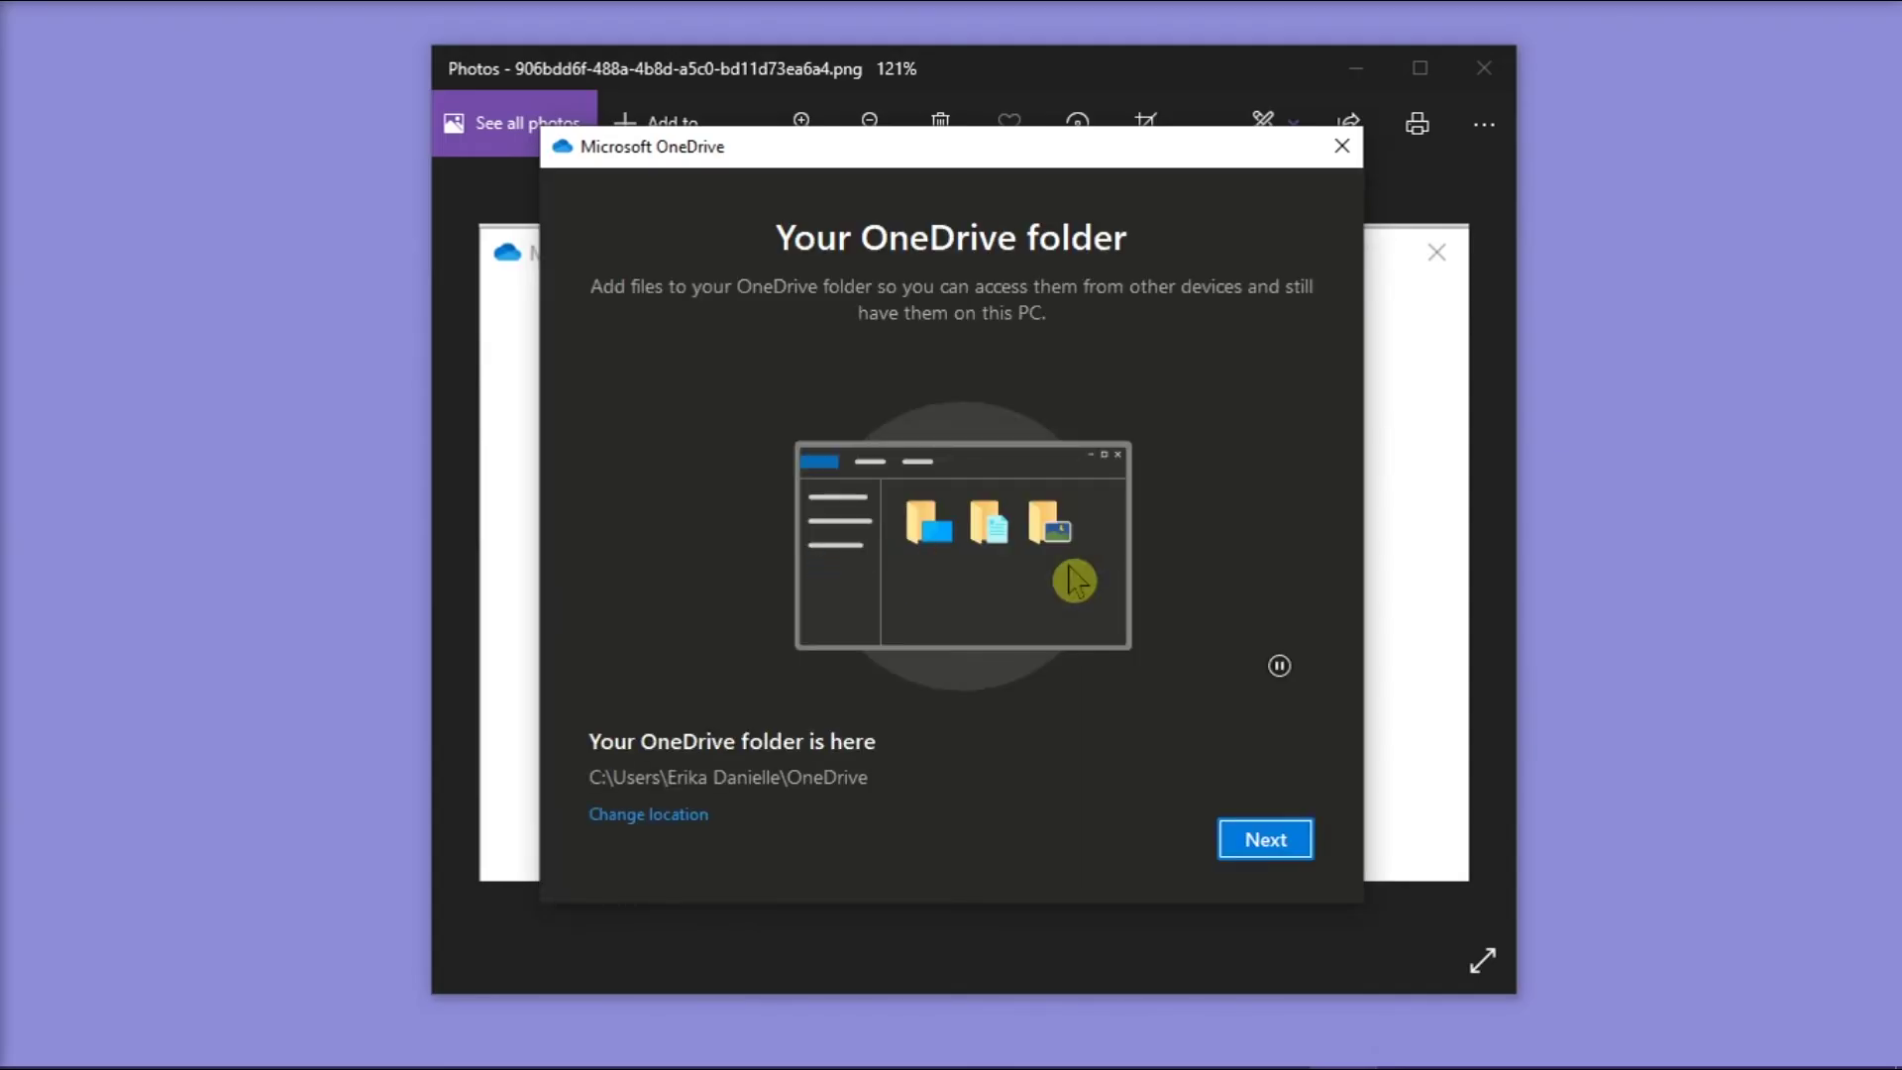
click(1264, 838)
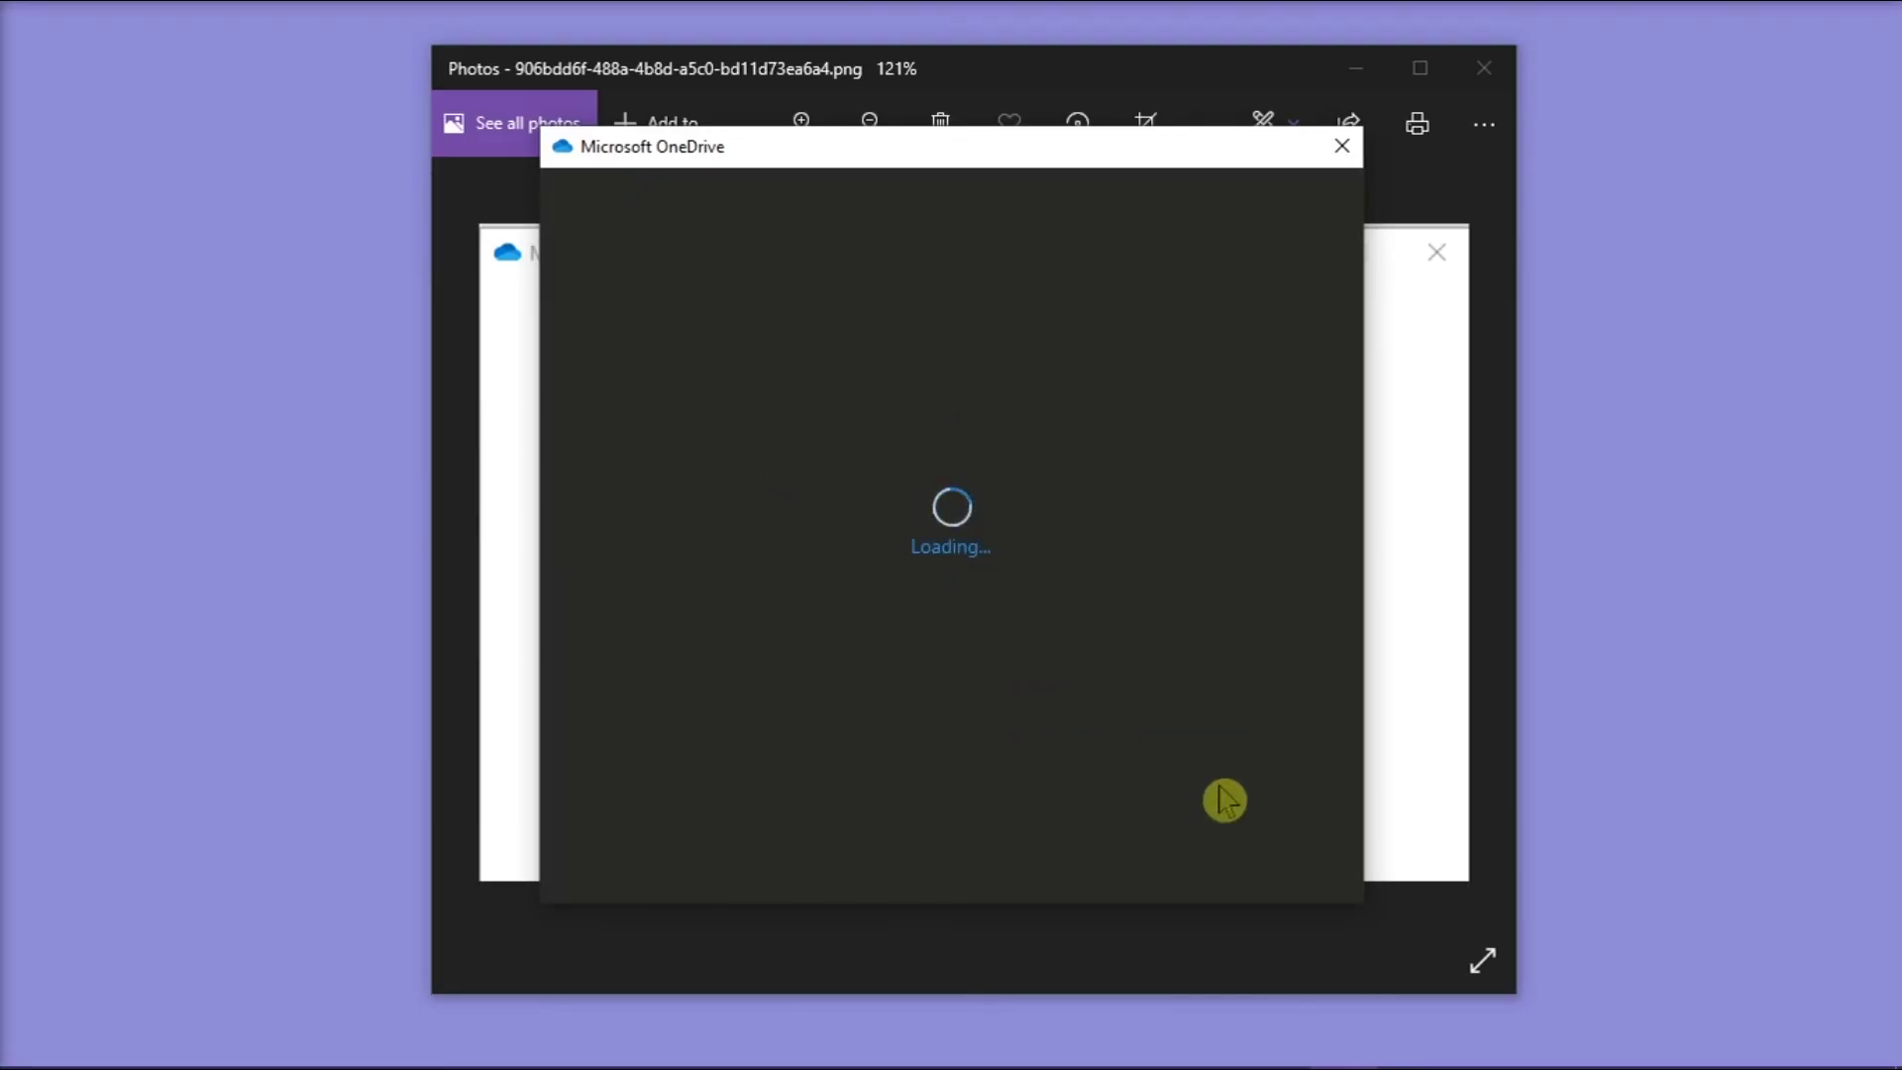
click(1095, 840)
click(1244, 849)
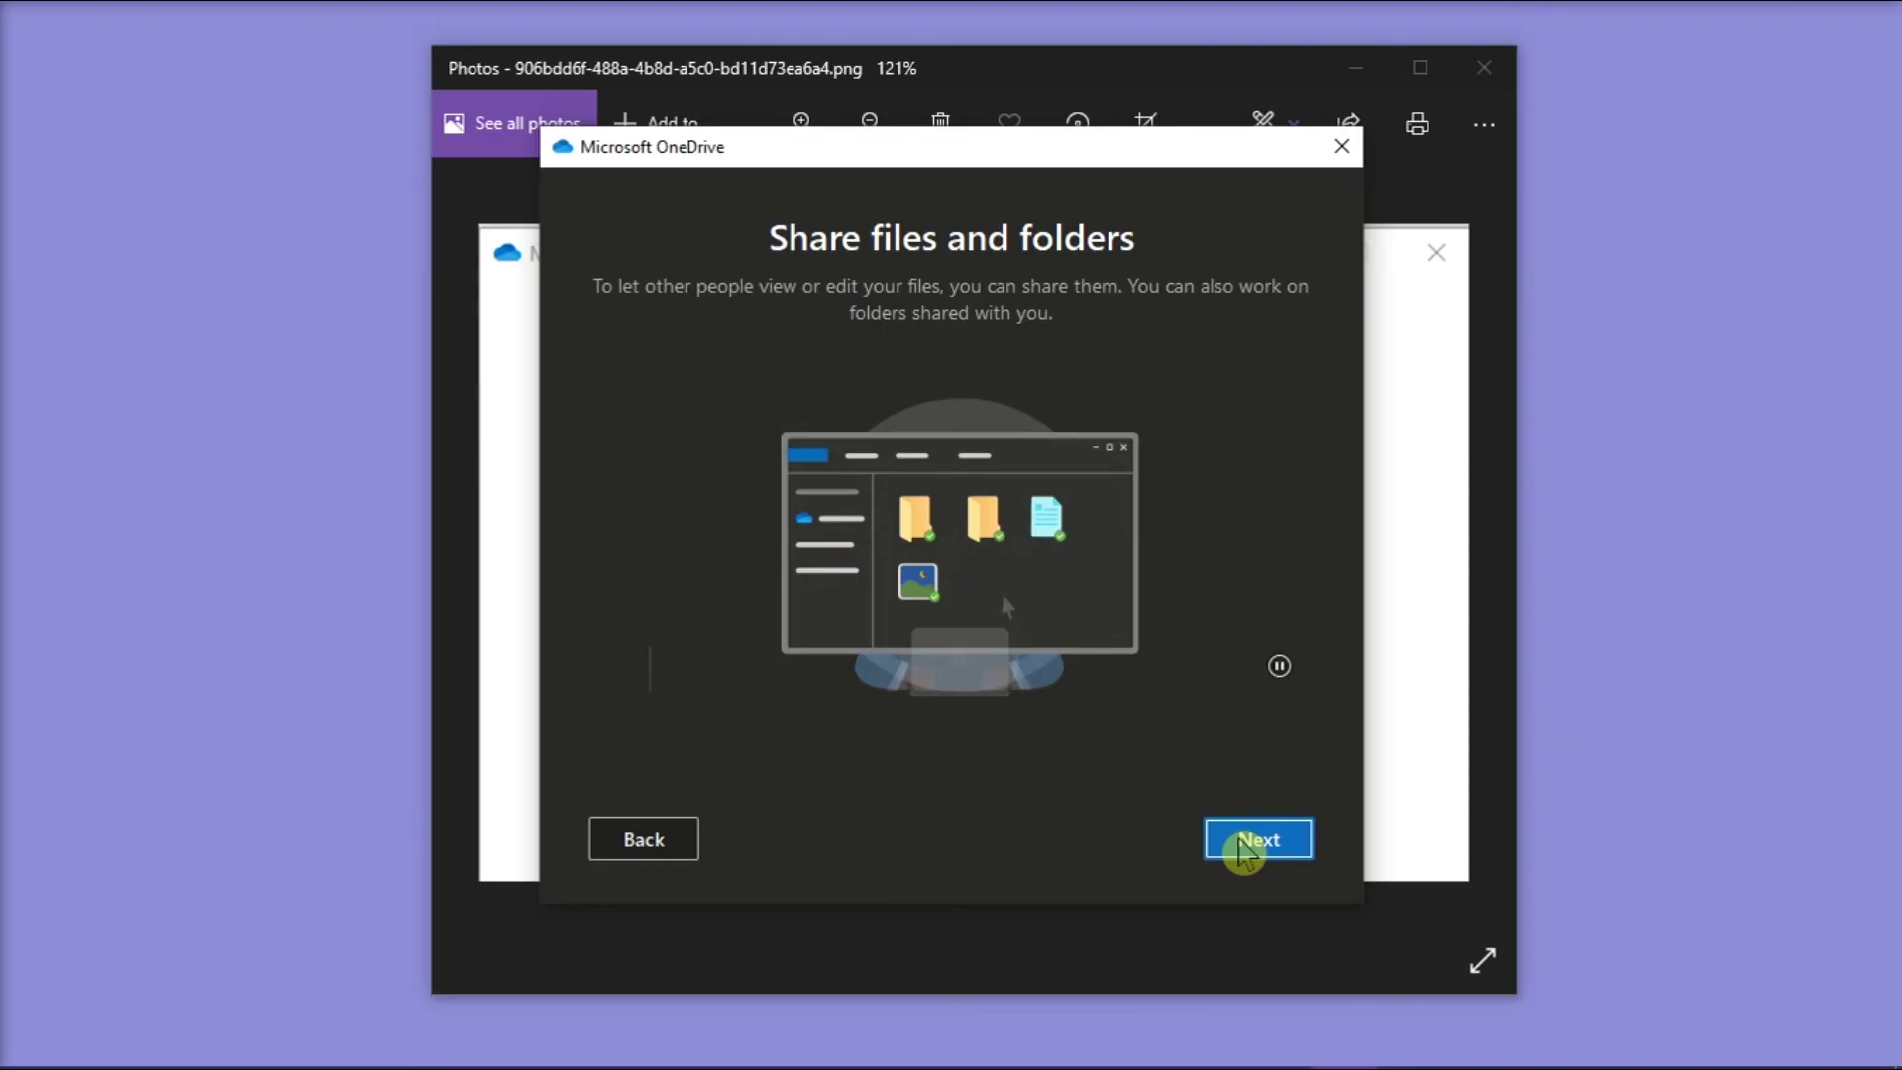
click(1244, 849)
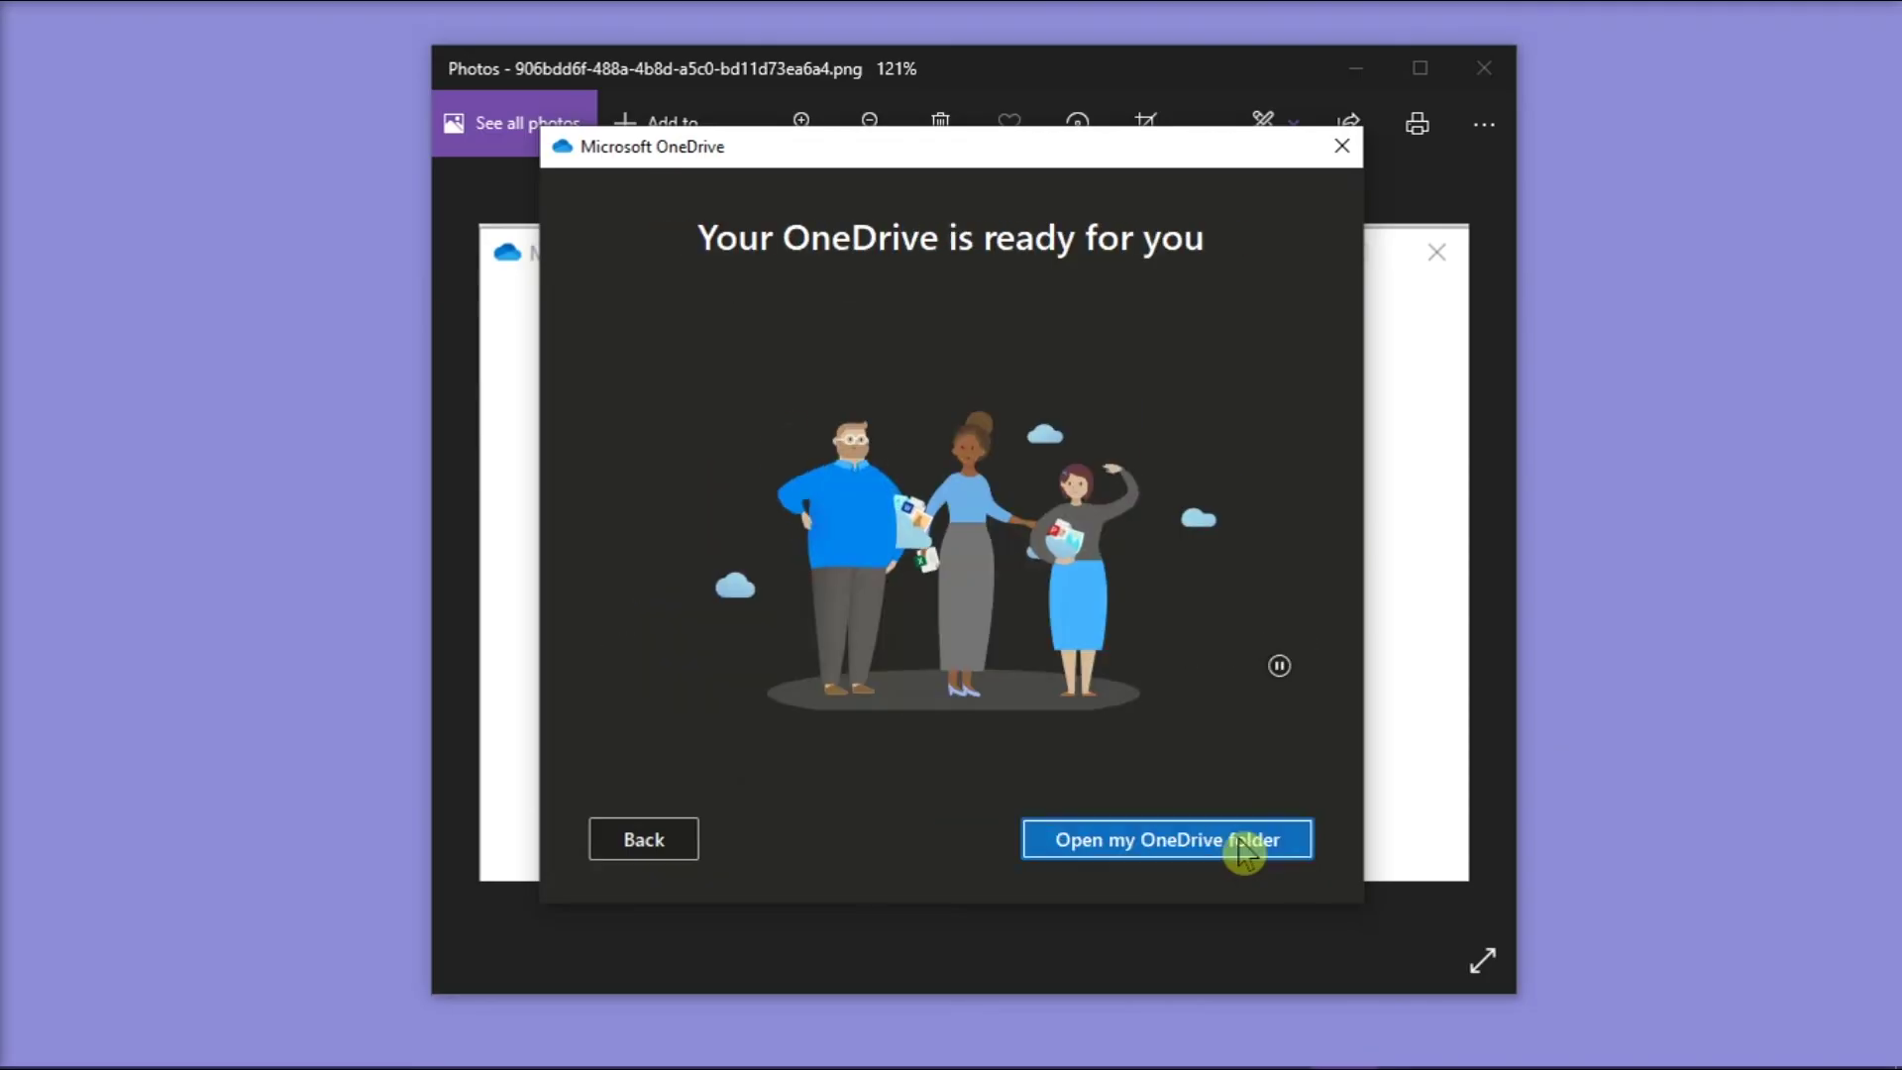